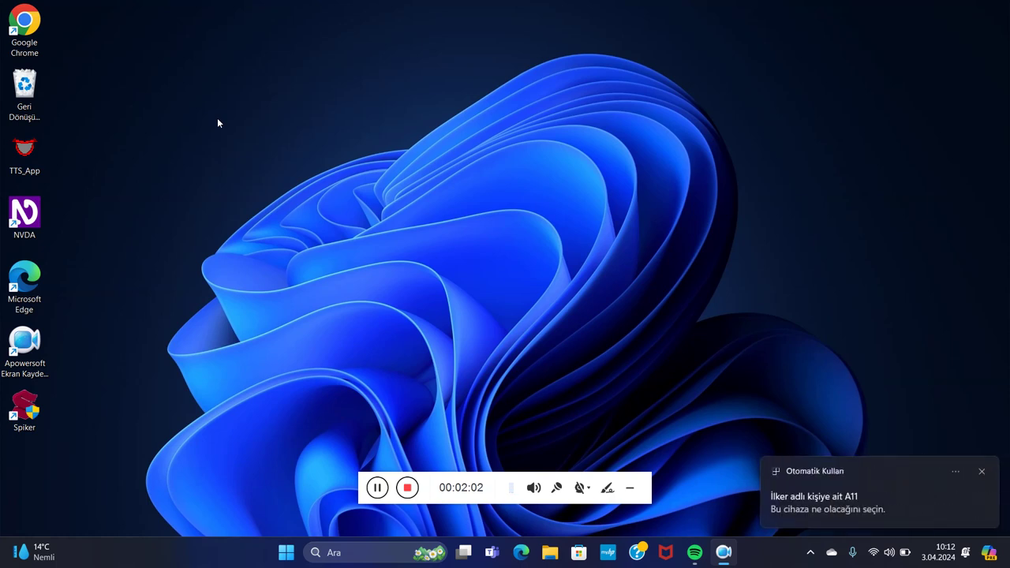
Show the desktop and open File Explorer
key("super+d")
key("Down")
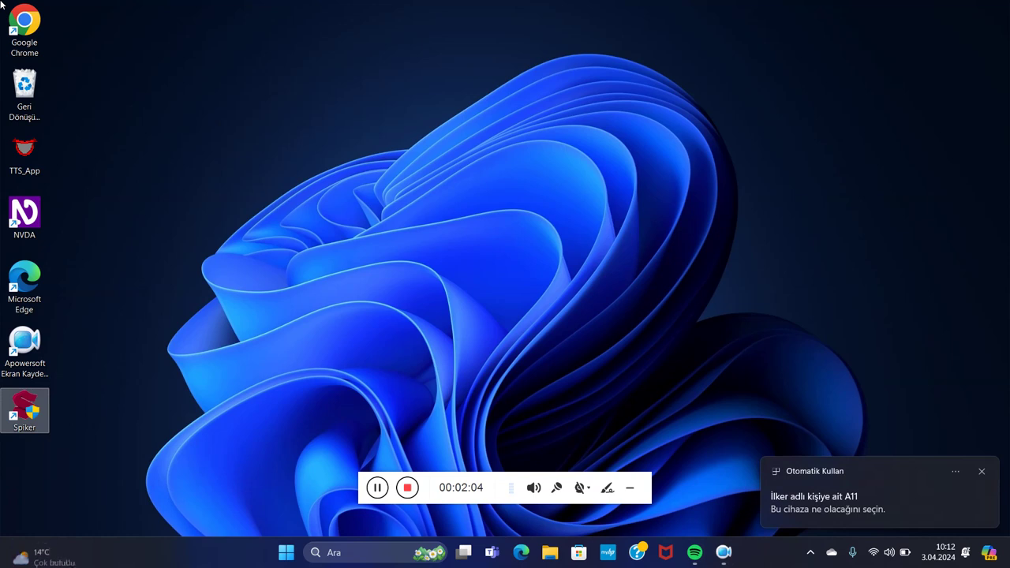
key("super")
type("d")
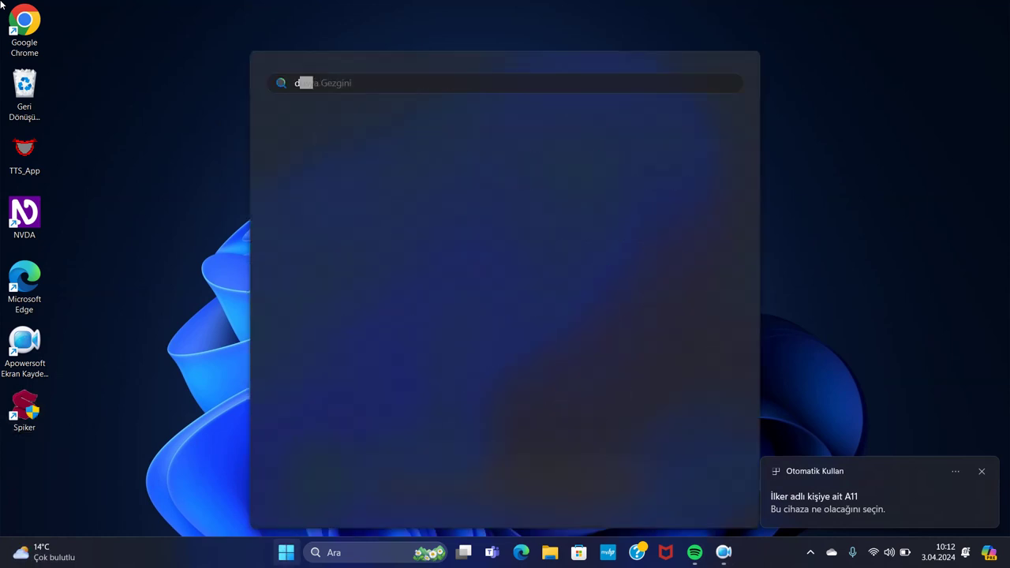
key("Return")
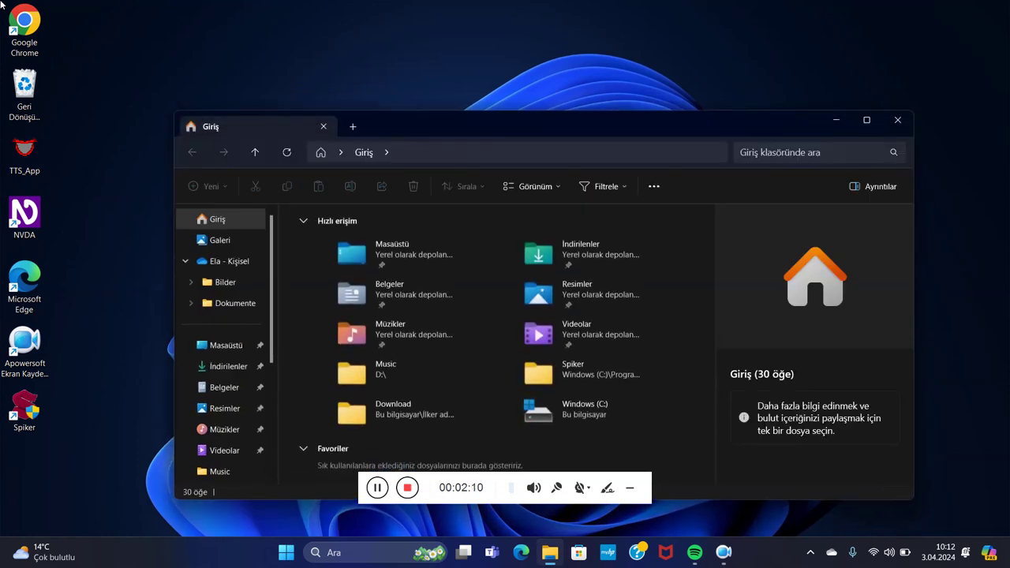
Open the internal storage (Dahili depolama) of the connected A11 phone
key("Tab")
key("Tab")
key("Tab")
key("Tab")
key("Tab")
key("Tab")
key("Tab")
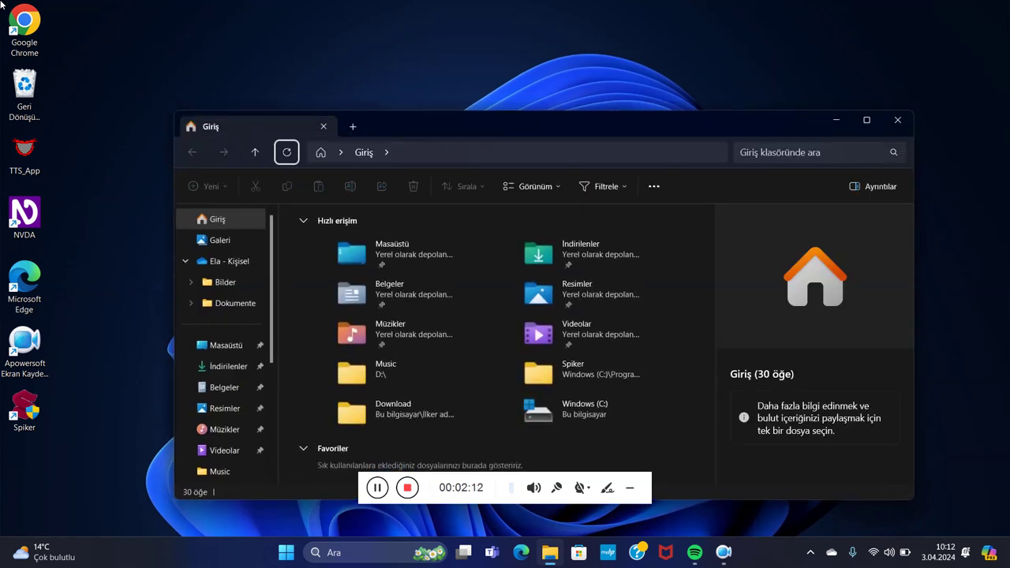
key("Tab")
key("Down")
key("Down")
key("Down")
key("Down")
key("Down")
key("Down")
key("Down")
key("Down")
key("Down")
key("Down")
key("Down")
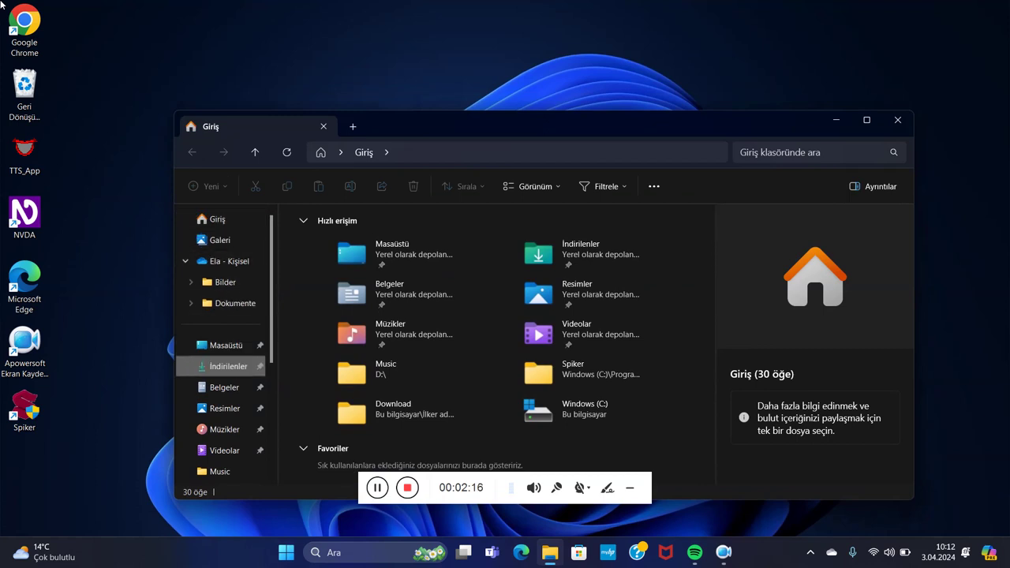
key("Down")
key("Down")
key("Down")
key("Down")
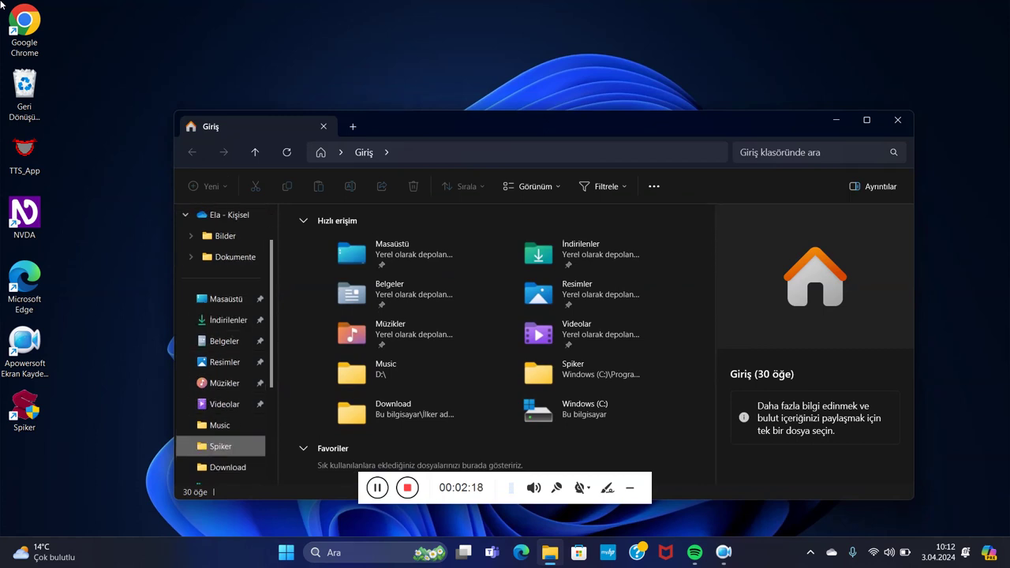
key("Down")
key("Down")
key("Down")
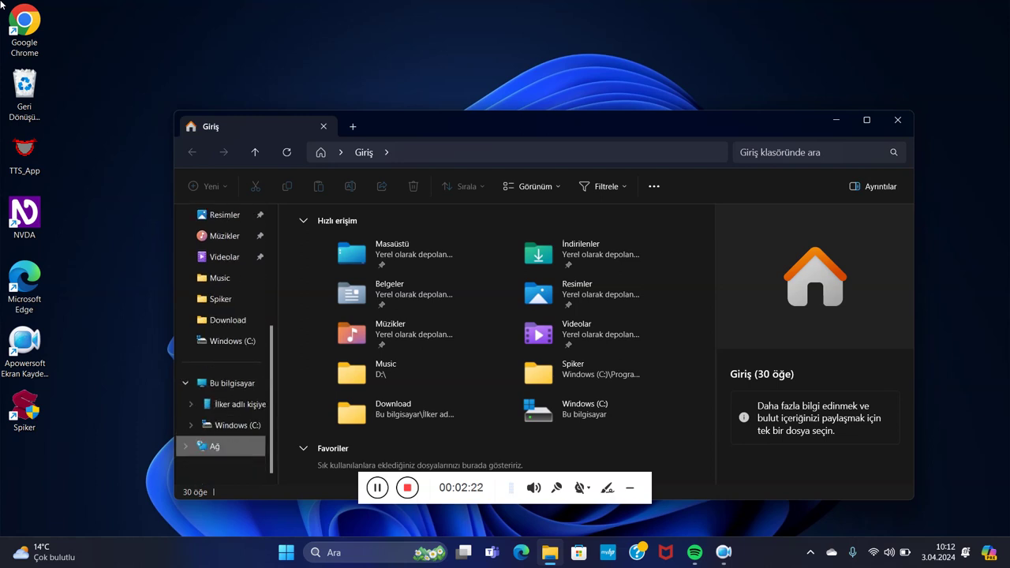
key("Up")
key("Up")
key("Return")
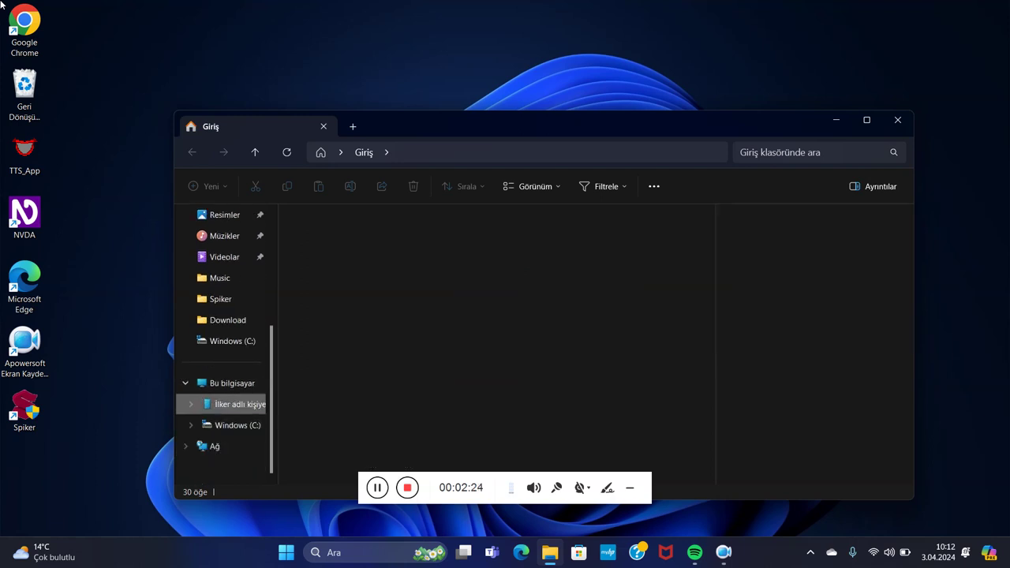
key("Tab")
key("Return")
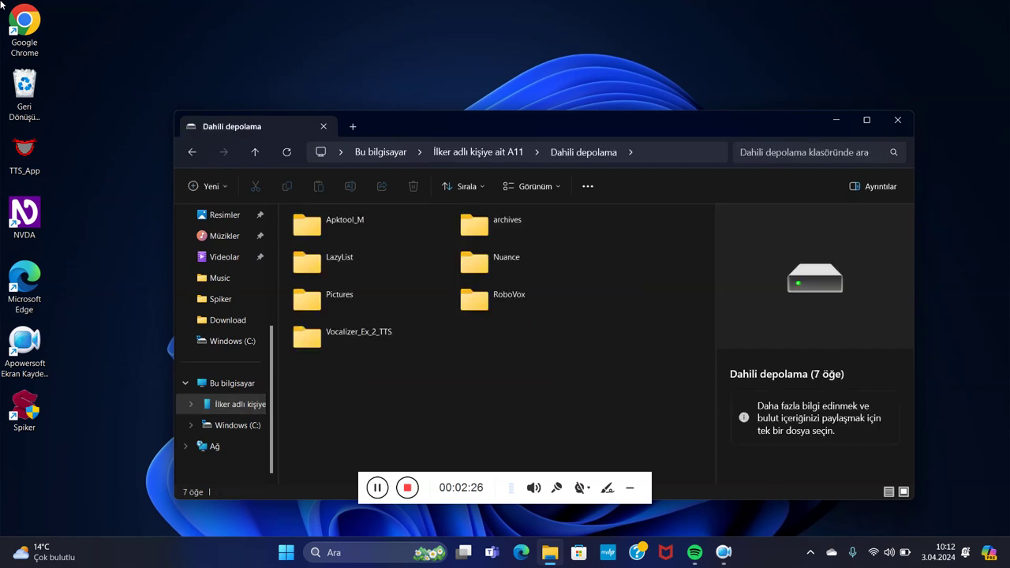
Open the phone's archives folder and select the zip archive with #ADB _ #Google _ #TTS in its name
type("ar")
key("Return")
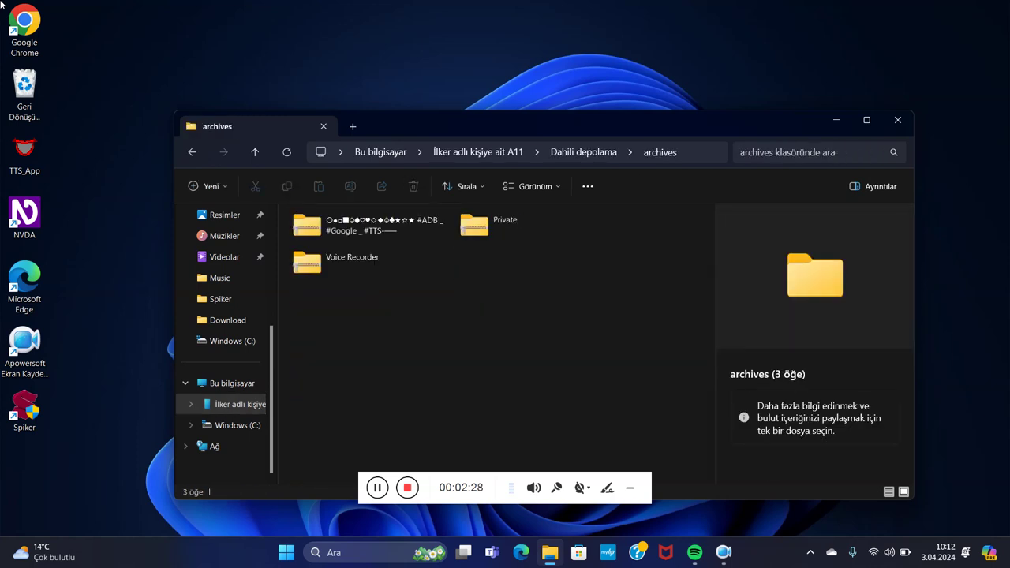
key("p")
key("Left")
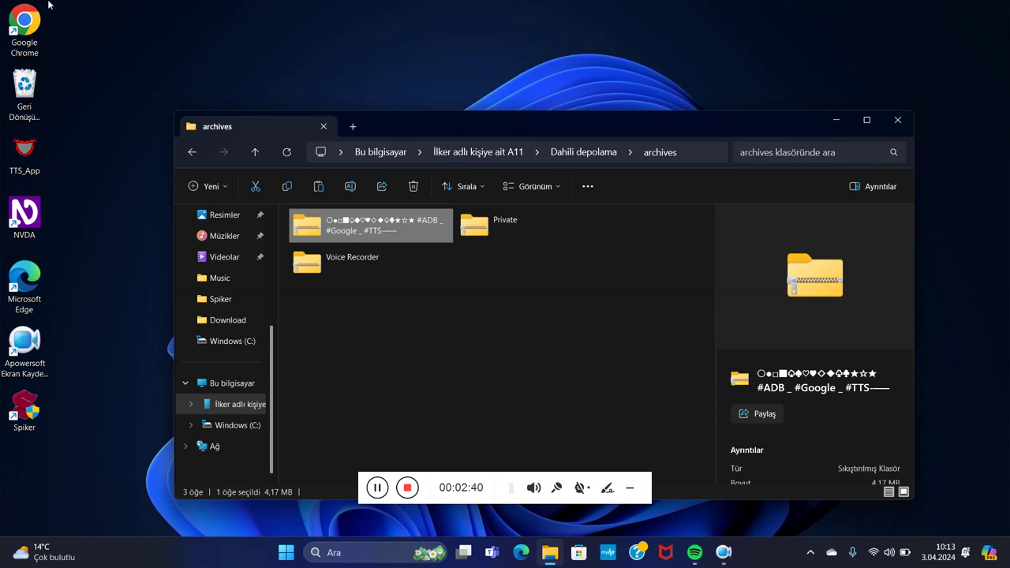
Paste the copied #ADB _ #Google _ #TTS archive onto the desktop and close the phone's folder window
right_click(981, 20)
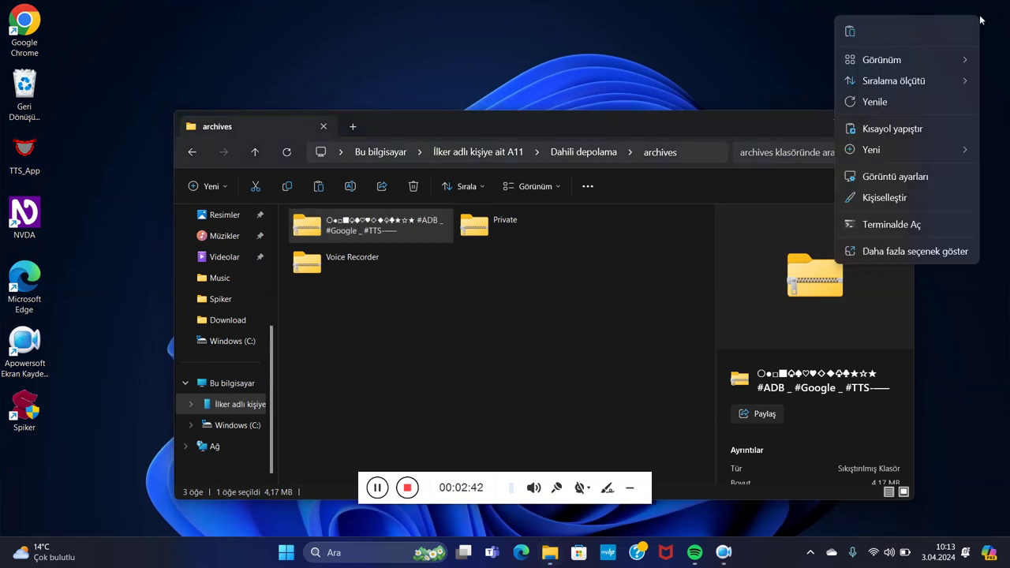
key("Down")
key("Up")
key("Escape")
key("ctrl+v")
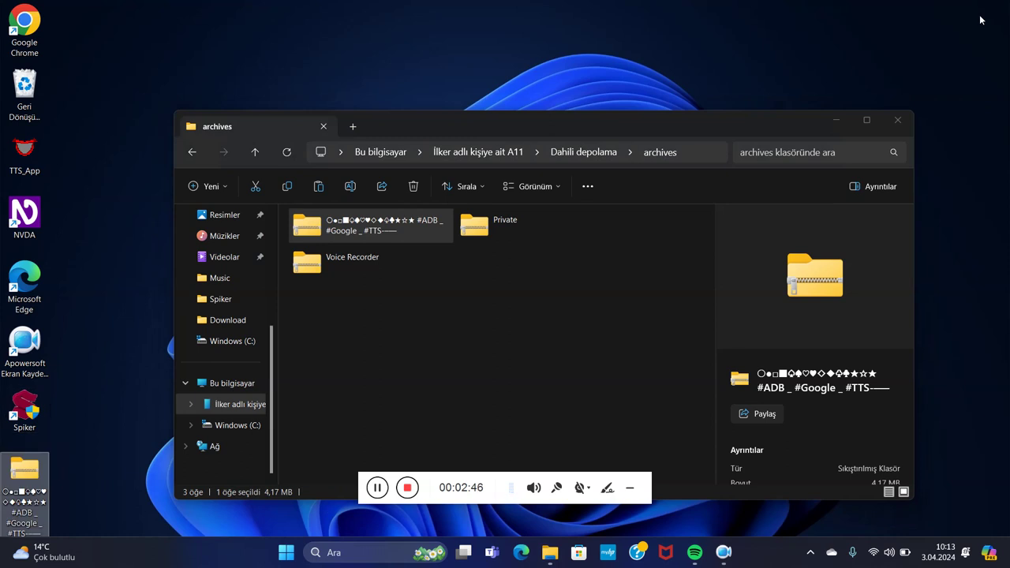
key("Up")
key("Down")
left_click(553, 271)
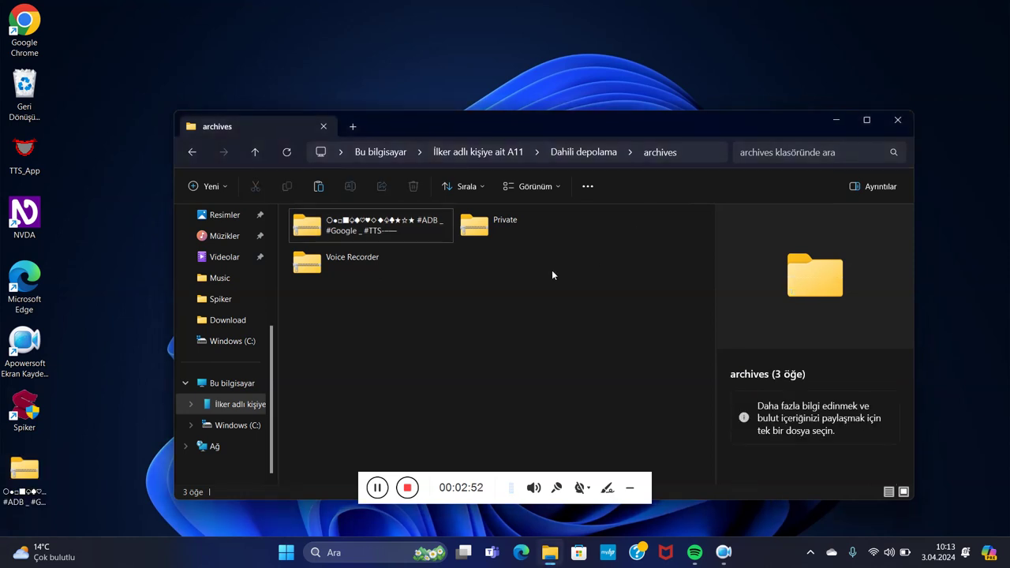
key("alt+F4")
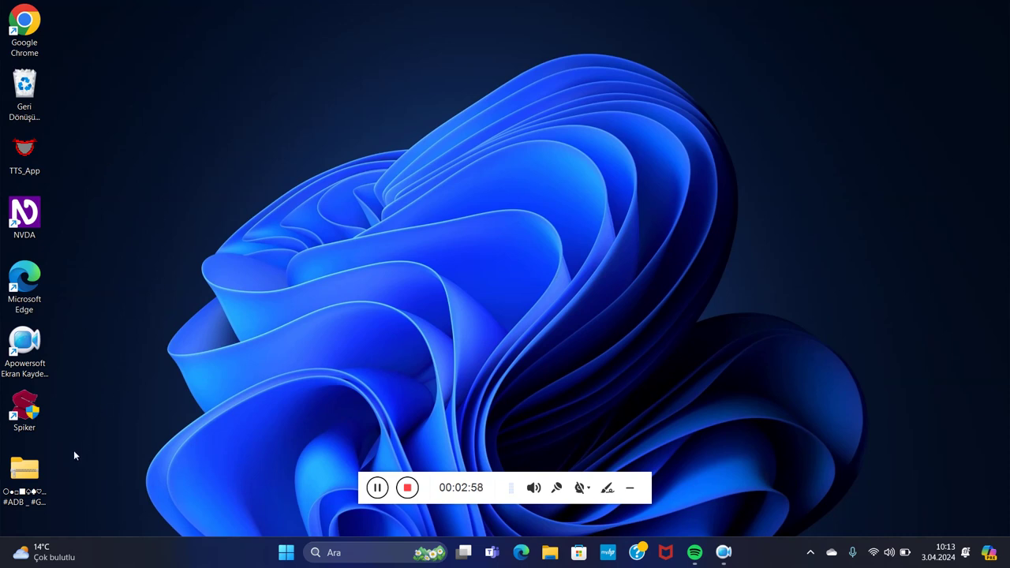
Extract the whole #ADB _ #Google _ #TTS archive to the suggested desktop folder, showing the extracted files when complete
right_click(27, 490)
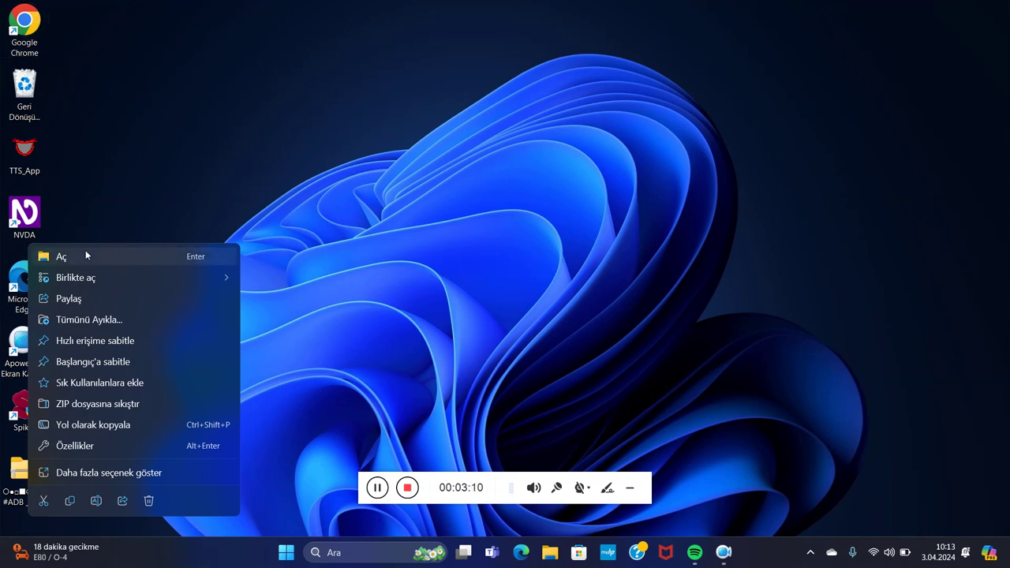
left_click(79, 314)
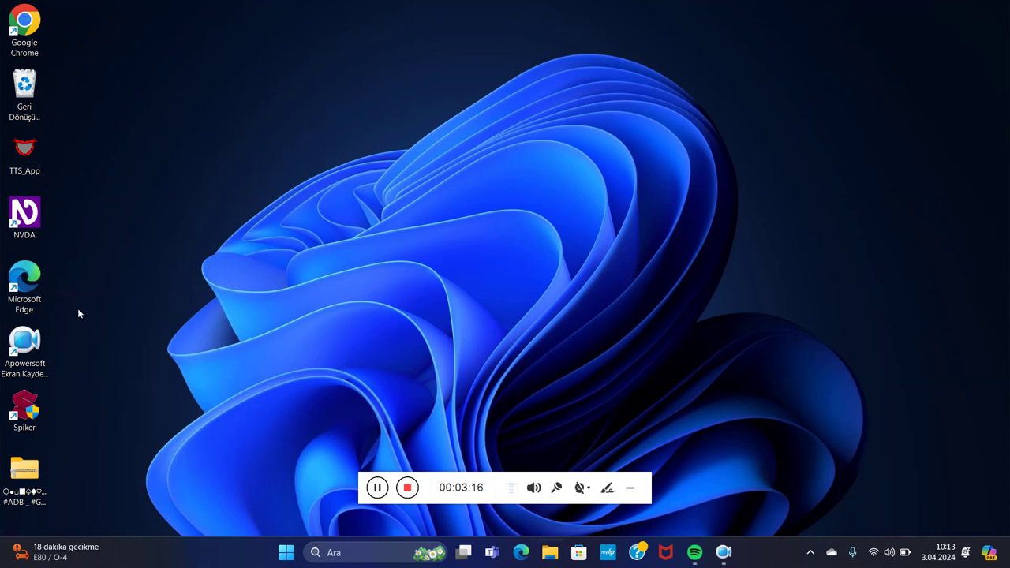
key("Tab")
key("Tab")
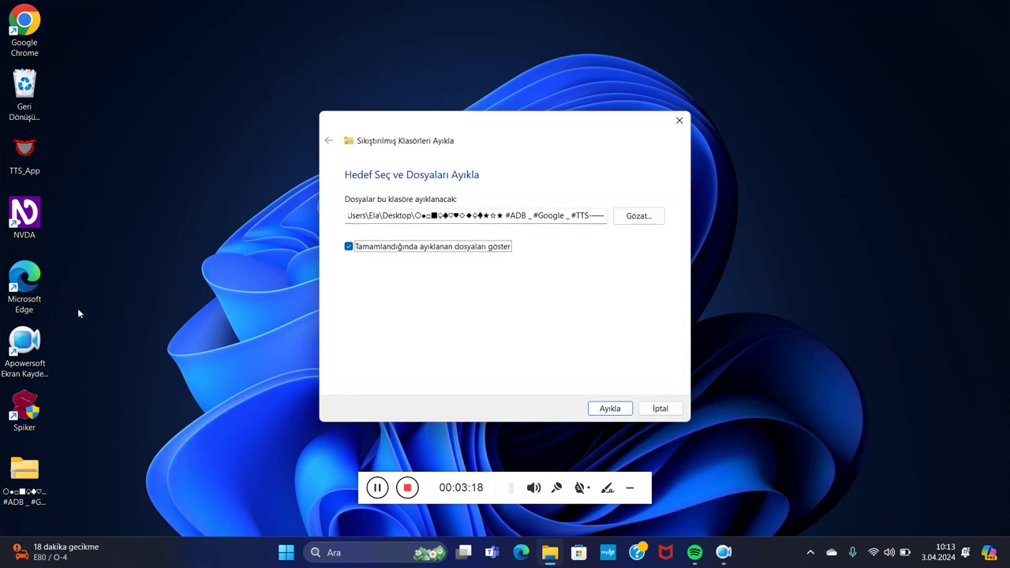
key("Return")
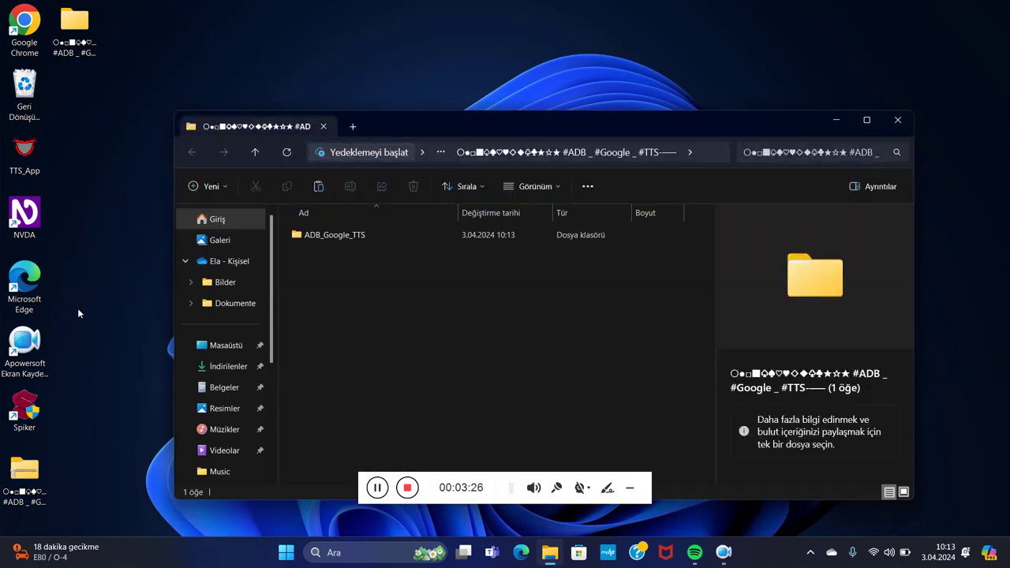
Permanently delete the original #ADB _ #Google _ #TTS zip archive from the desktop
key("alt+Tab")
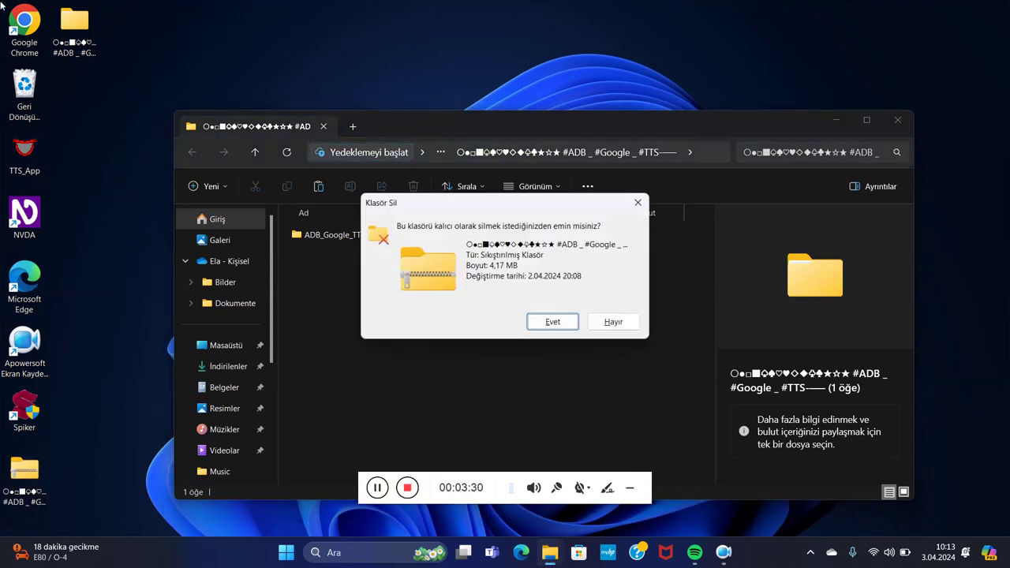
key("Tab")
key("Tab")
key("Return")
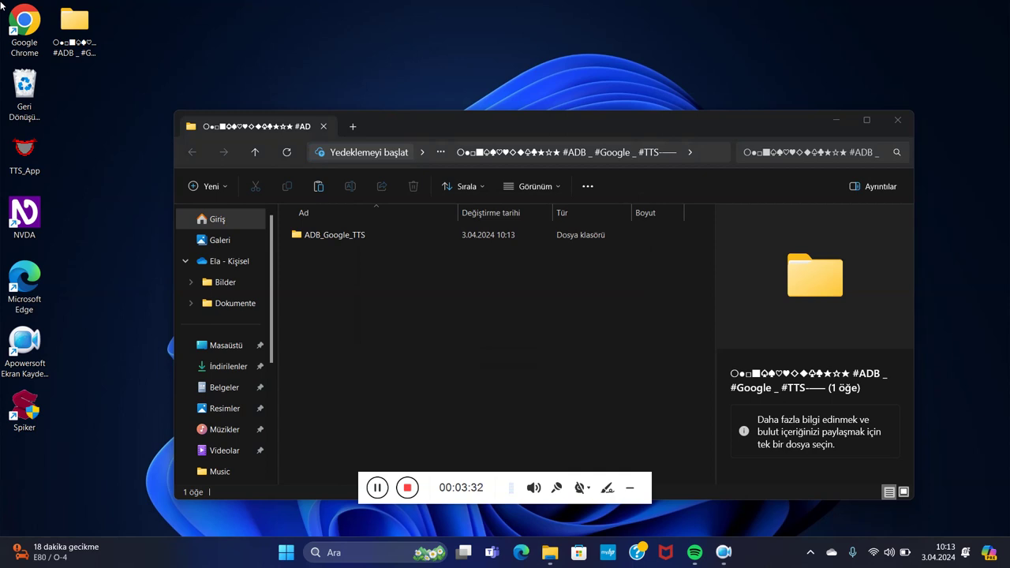
Open the ADB_Google_TTS folder inside the extracted folder
left_click(437, 431)
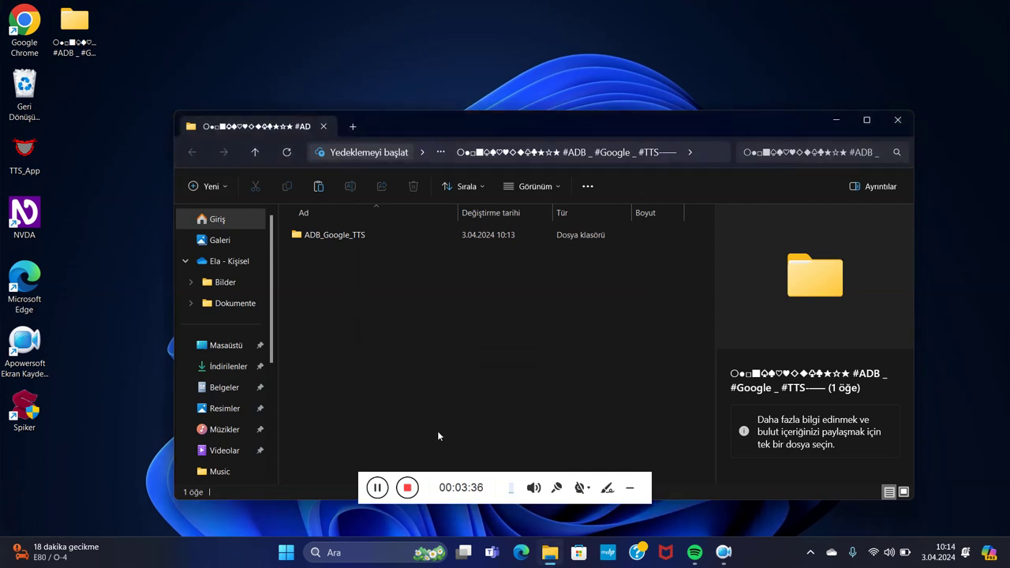
key("Down")
key("Return")
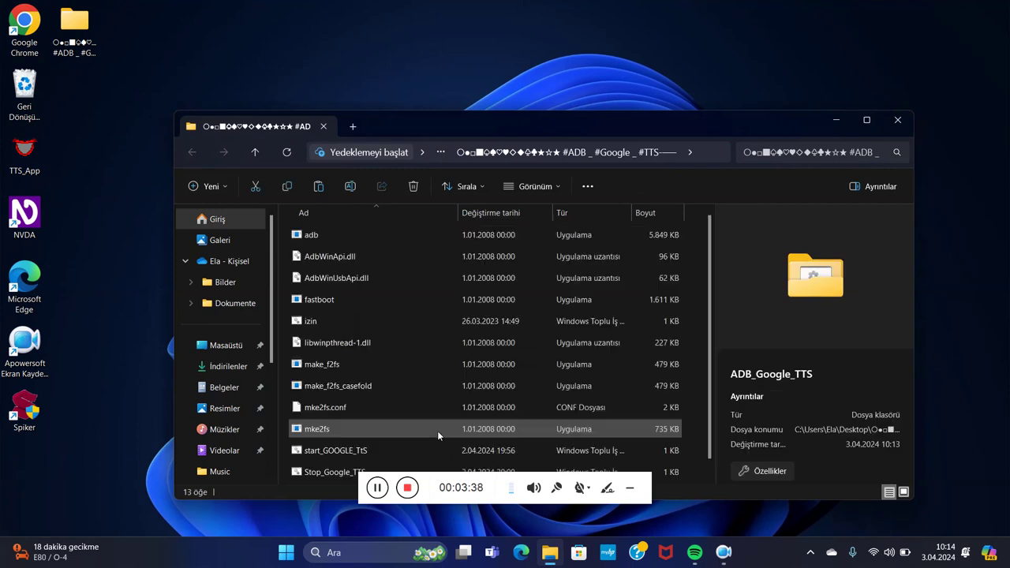
Run the izin batch file from the ADB_Google_TTS folder
key("Down")
key("Down")
key("Down")
key("Down")
key("Down")
key("Up")
key("Return")
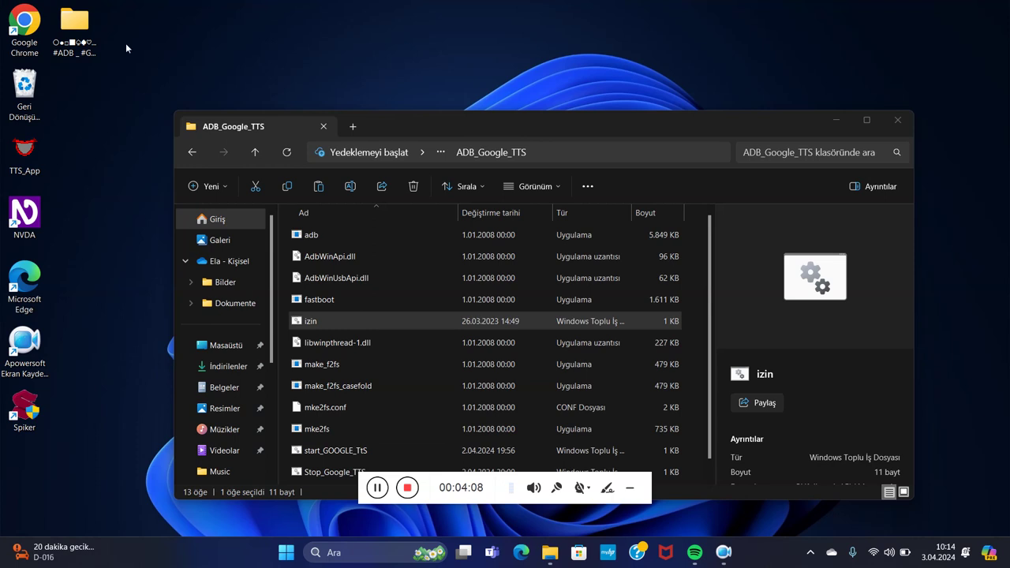
Run the izin batch file once more
left_click(309, 235)
key("Down")
key("Down")
key("Down")
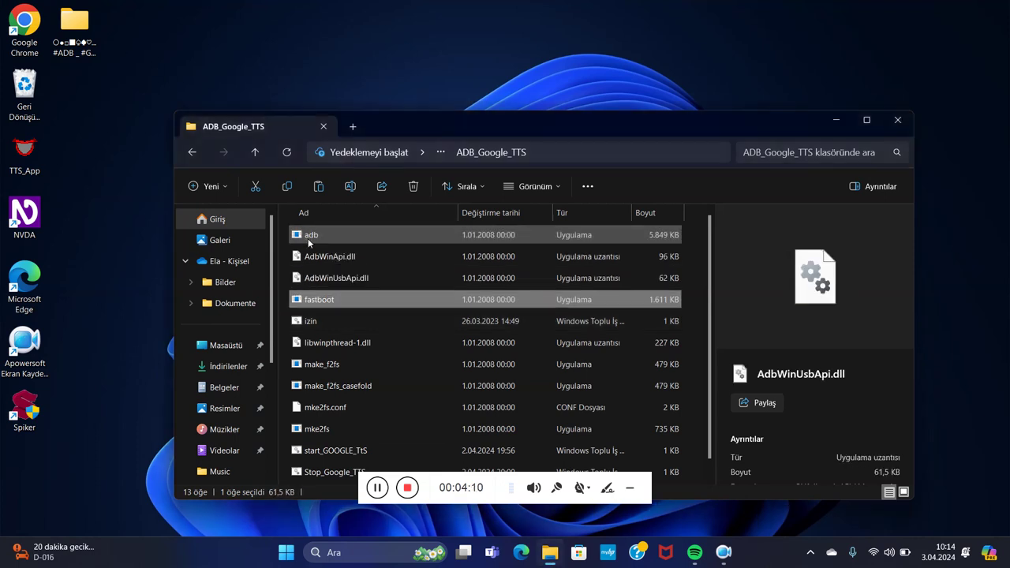
key("Down")
key("Down")
key("Up")
key("Return")
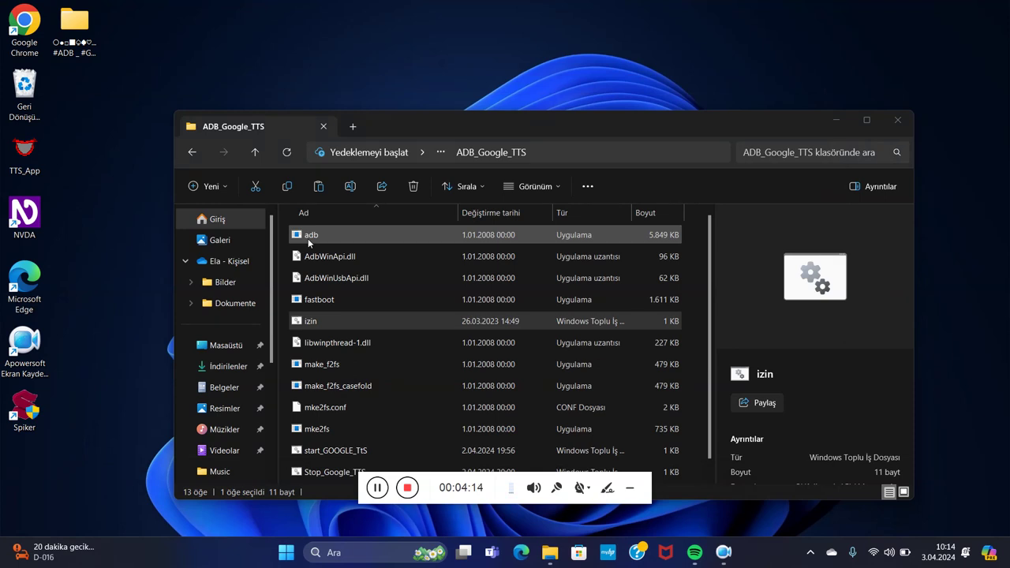
Run the Stop_Google_TTS batch file and dismiss its console window
left_click(309, 238)
key("Down")
key("Up")
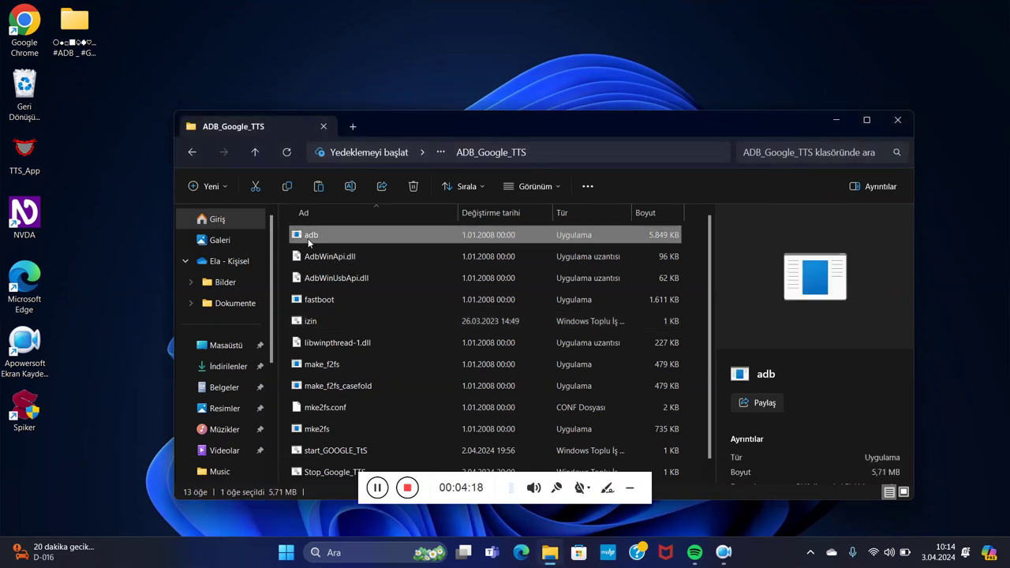
key("Return")
key("Down")
key("Down")
key("Down")
key("Down")
key("Down")
key("Down")
key("Down")
key("Down")
key("Down")
key("Down")
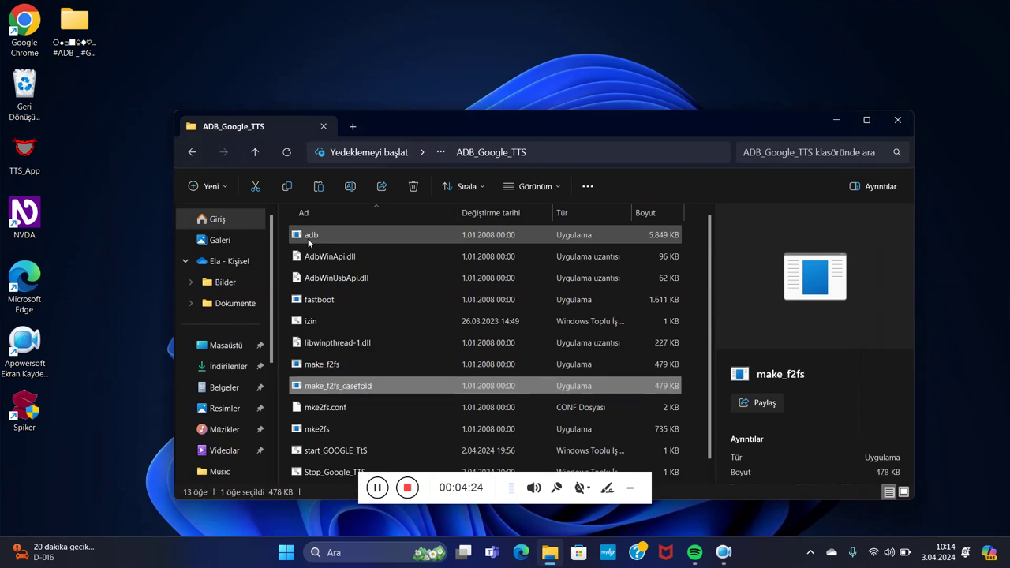
key("Down")
key("Up")
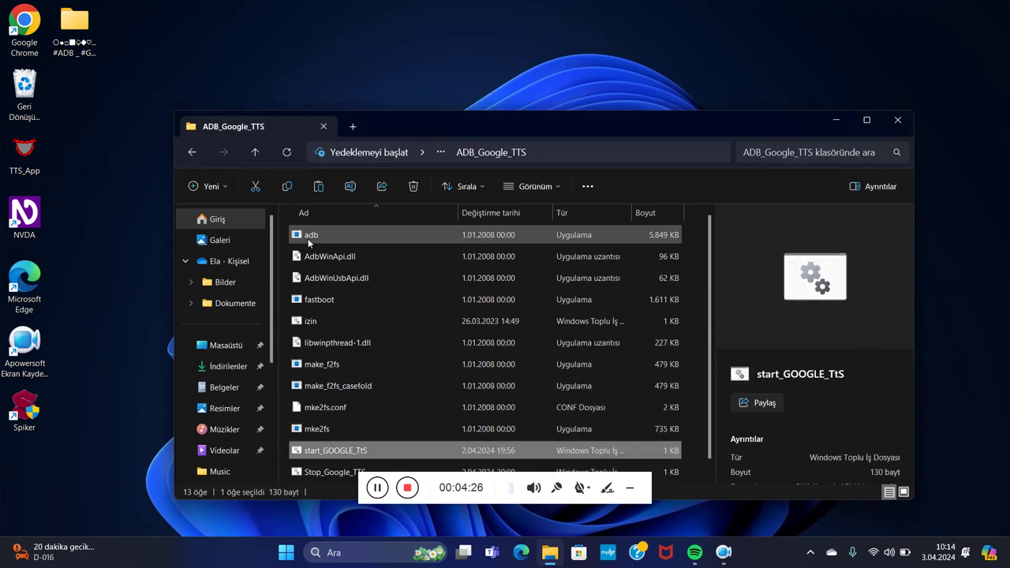
key("Down")
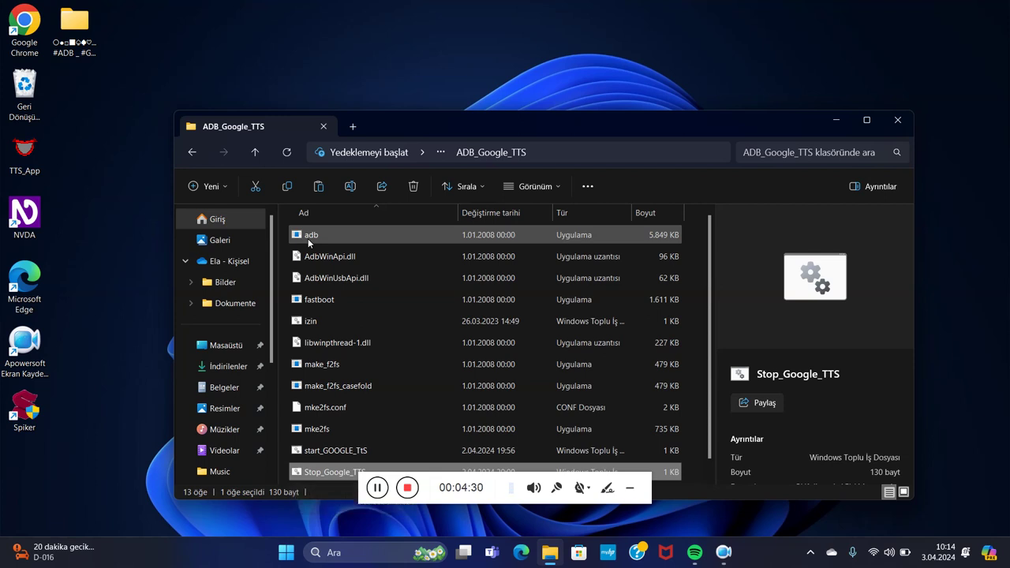
key("Return")
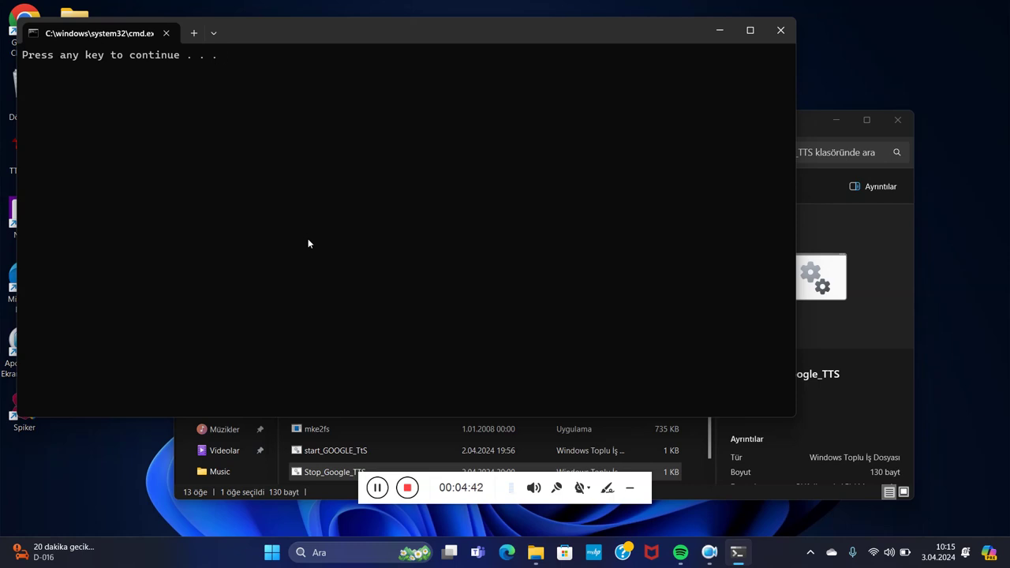
key("Return")
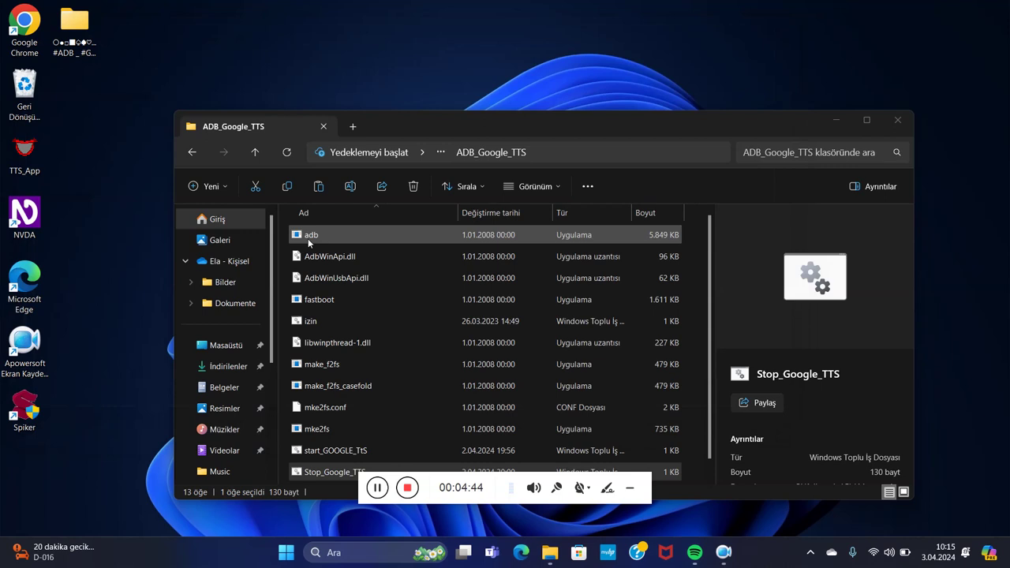
Run the UNİNSTALL_GOOGLE_TTS batch file from the ADB_Google_TTS folder and dismiss its console window
left_click(308, 243)
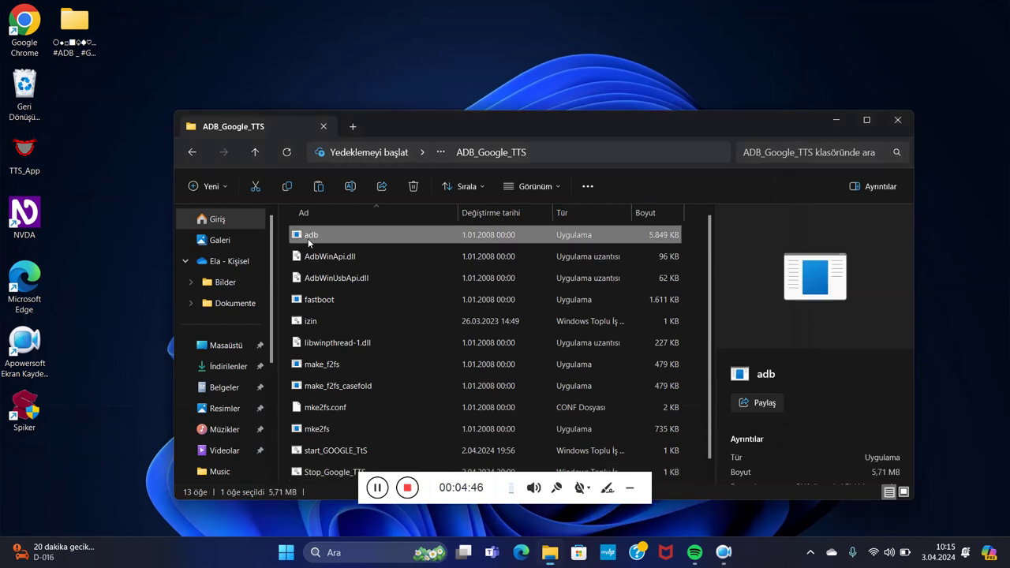
key("Down")
key("Down")
key("Down")
key("Down")
key("Down")
key("Down")
key("Down")
key("Down")
key("Down")
key("Down")
key("Down")
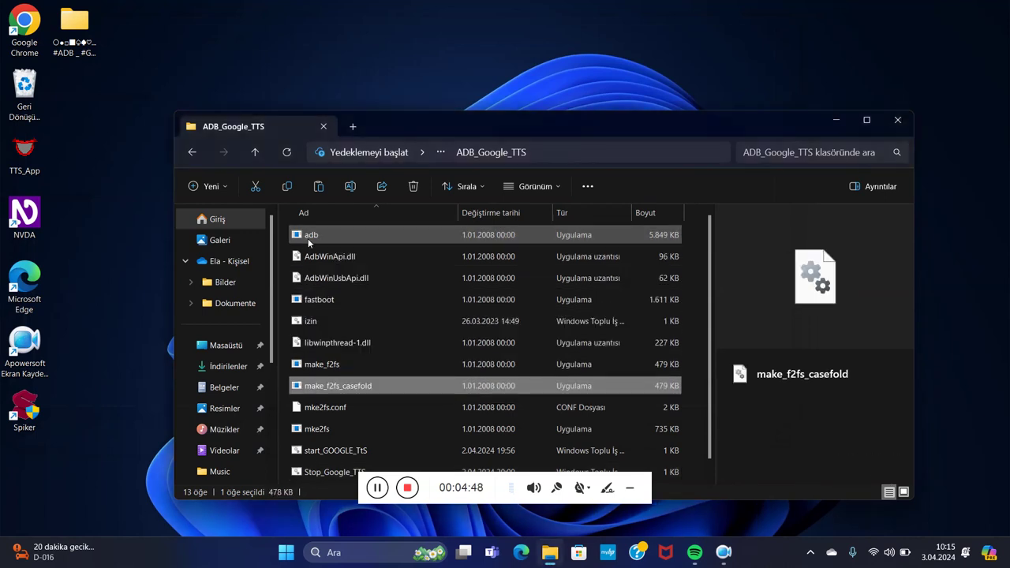
key("Down")
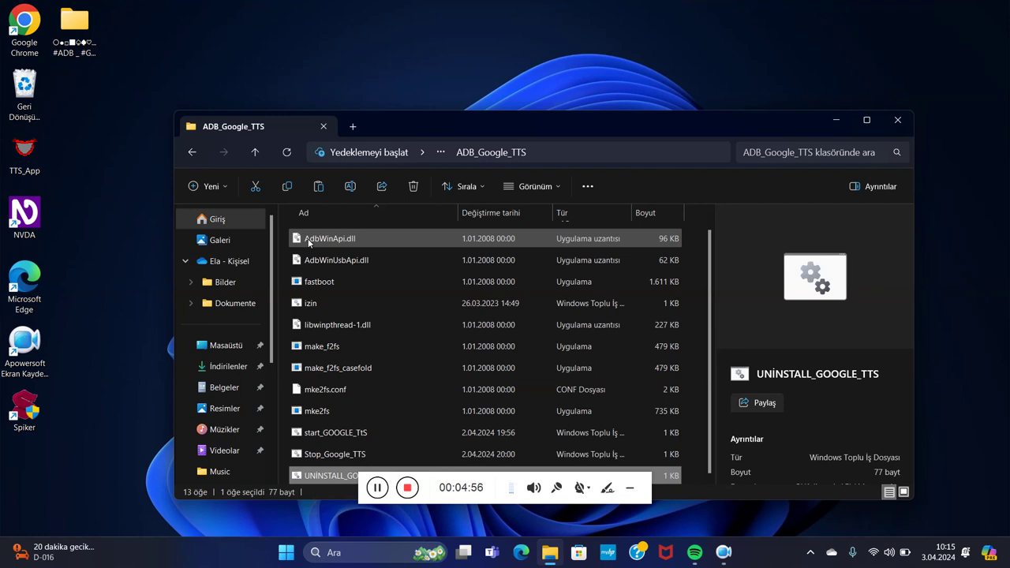
key("Return")
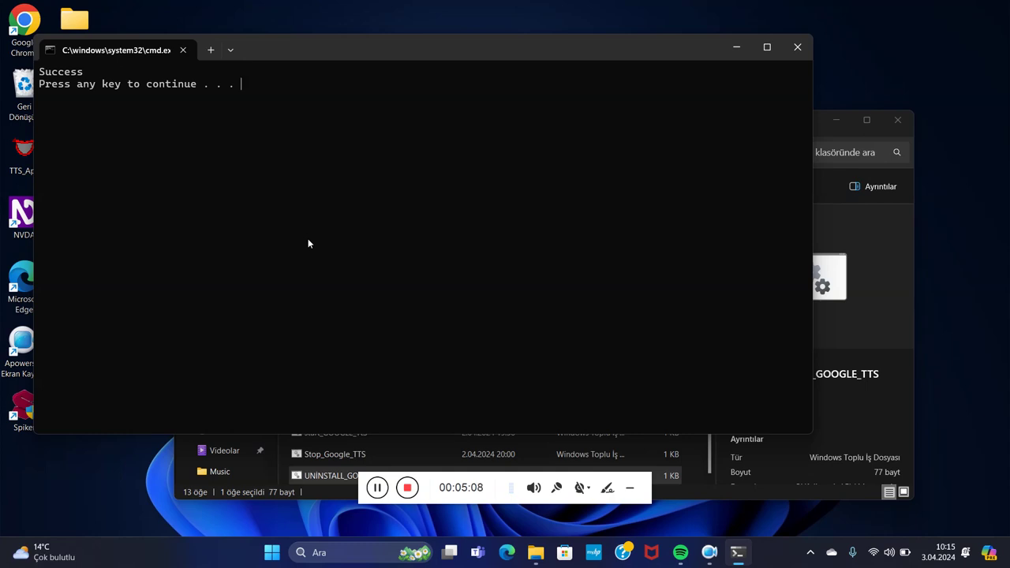
key("Return")
key("ctrl+d")
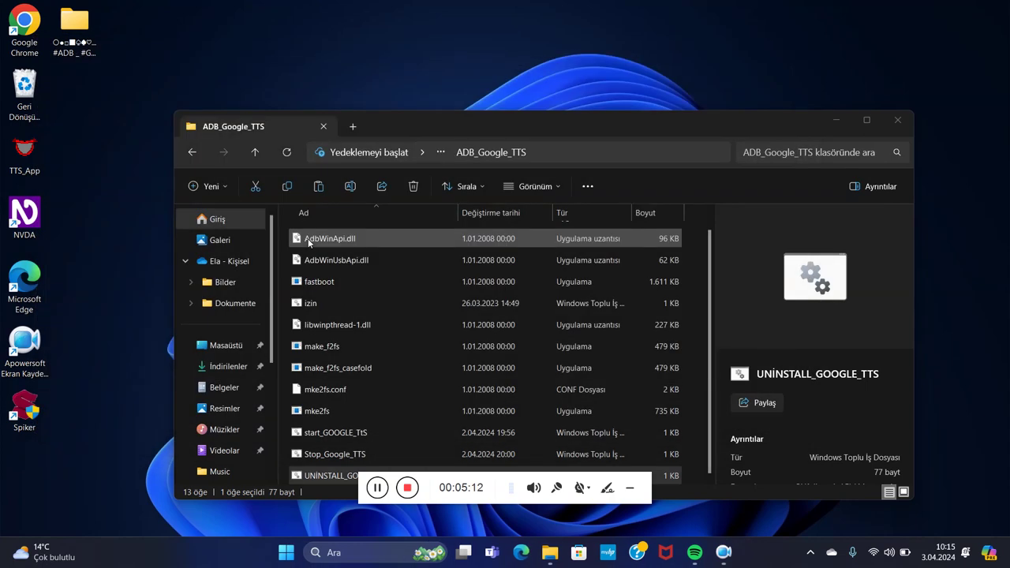
Run the UNİNSTALL_GOOGLE_TTS batch file a second time and dismiss its console window
left_click(308, 239)
key("Up")
key("Down")
key("Down")
key("Down")
key("Down")
key("Down")
key("Down")
key("Down")
key("Down")
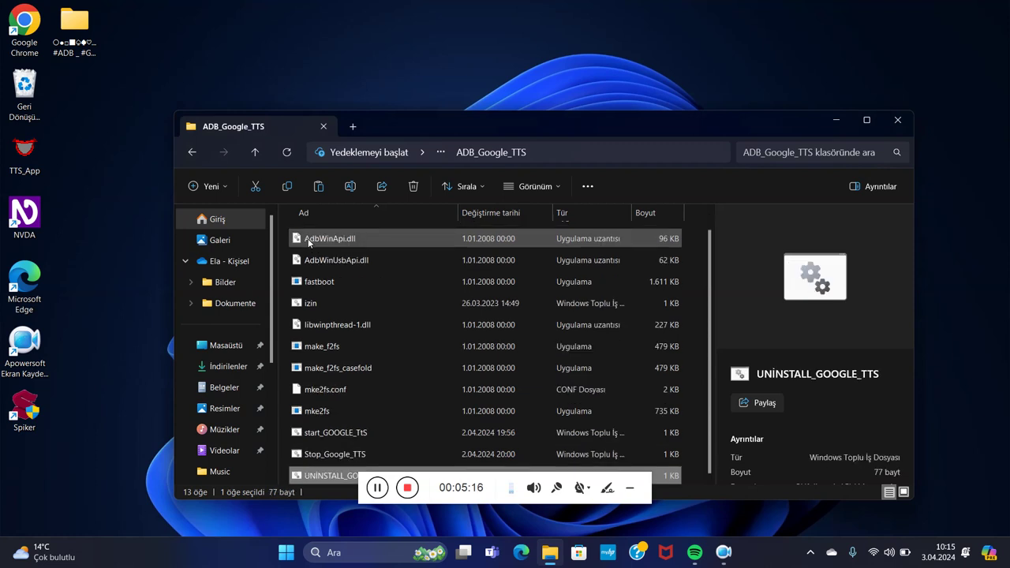
key("Up")
key("Up")
key("Down")
key("Down")
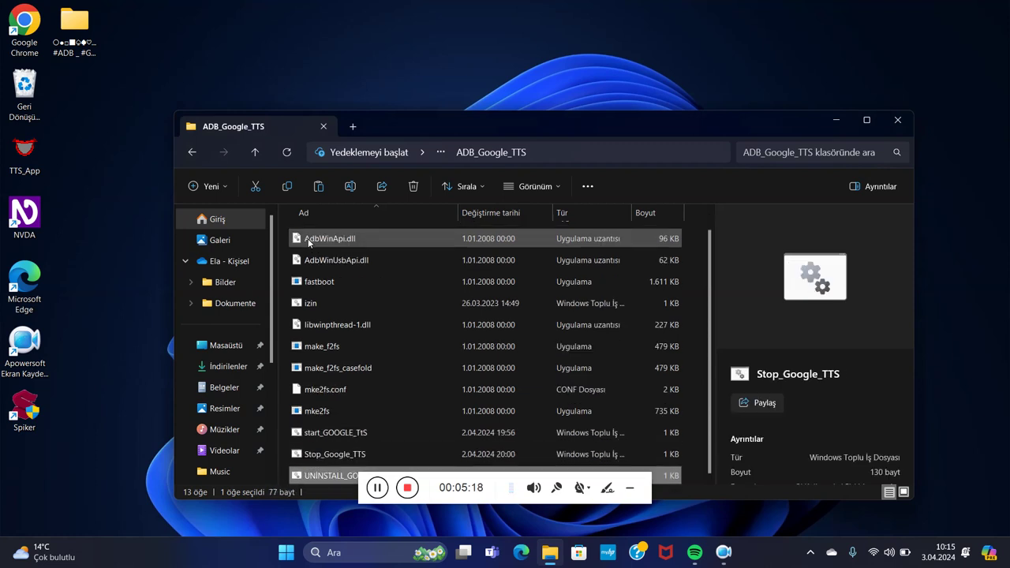
key("Return")
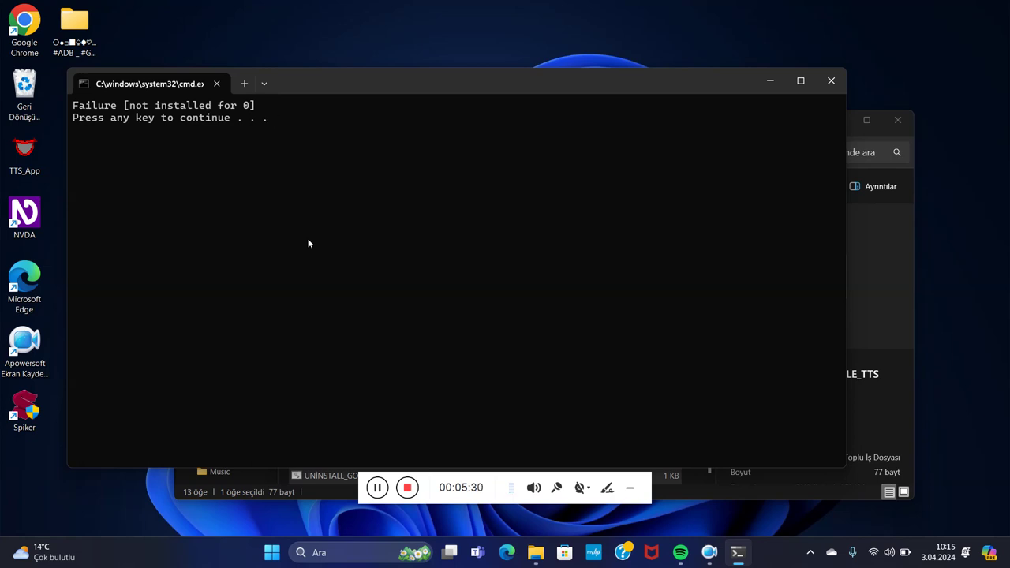
key("Return")
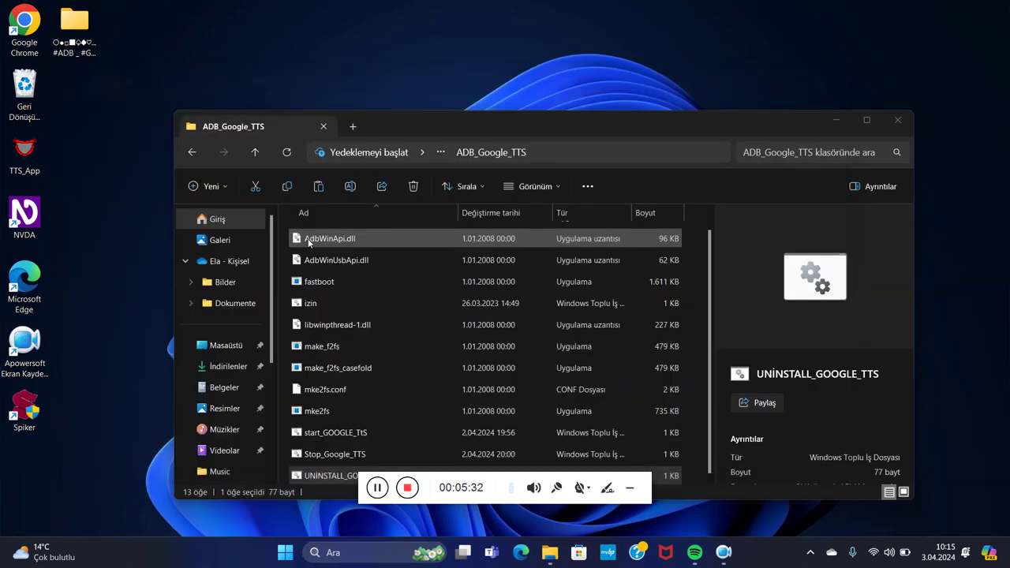
Run the start_GOOGLE_TtS batch file from the ADB_Google_TTS folder and dismiss its console window
left_click(308, 242)
key("Down")
key("Down")
key("Down")
key("Down")
key("Down")
key("Down")
key("Down")
key("Down")
key("Down")
key("Down")
key("Up")
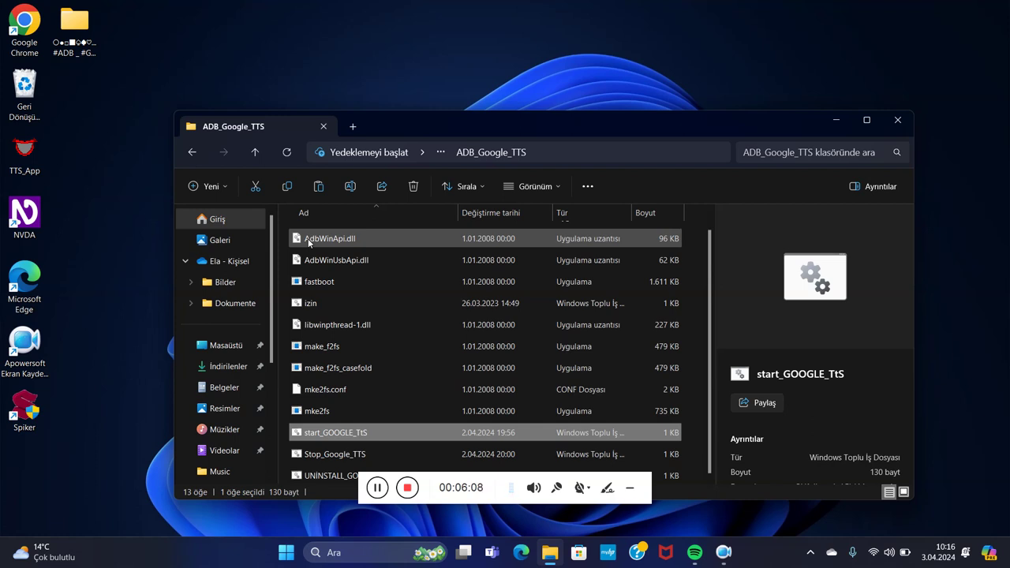
key("Return")
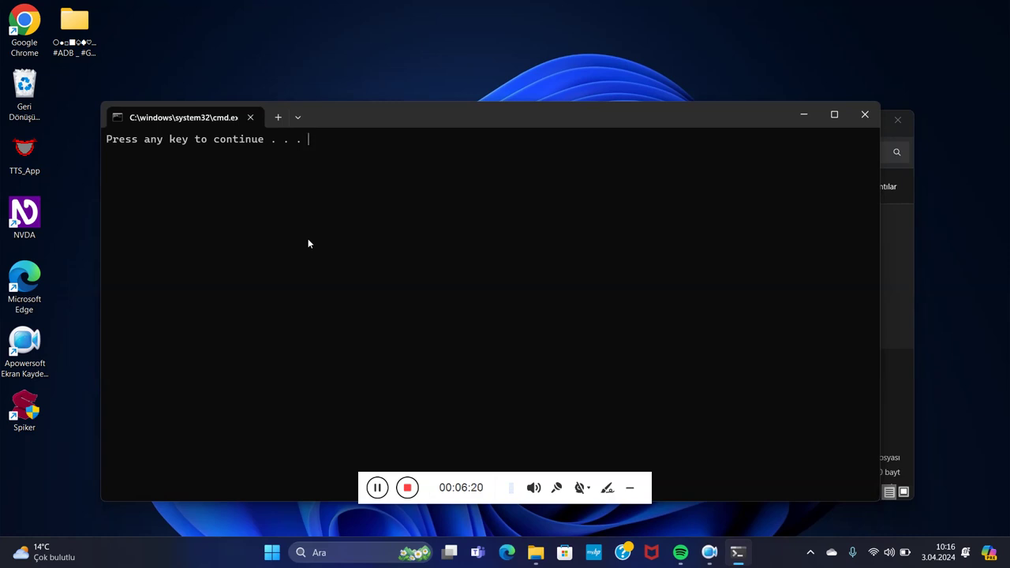
key("Return")
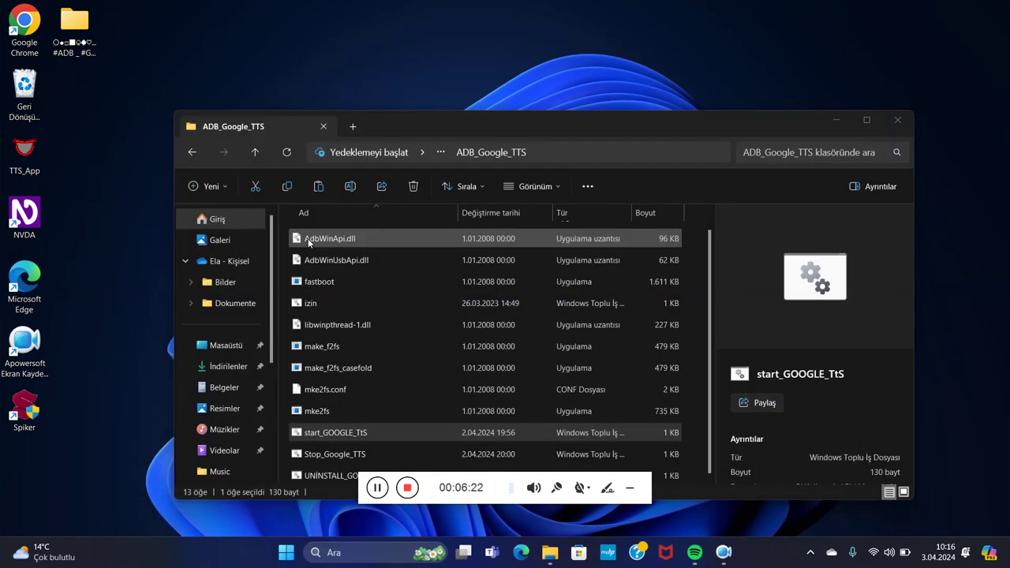
Run the start_GOOGLE_TtS batch file once more and dismiss its console window
key("Home")
key("Down")
key("Down")
key("Down")
key("Down")
key("Down")
key("Down")
key("Down")
key("Down")
key("Down")
key("Down")
key("Up")
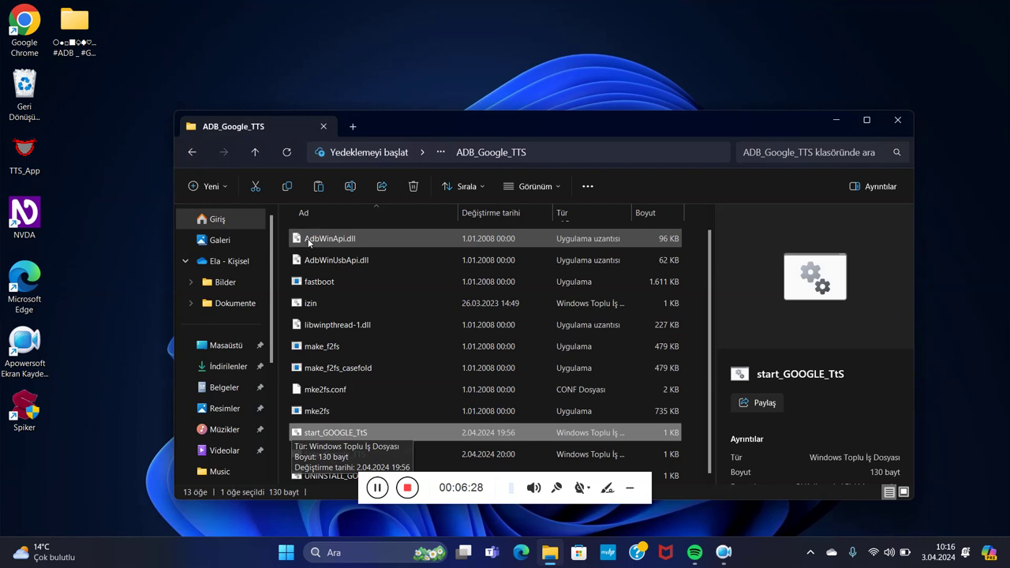
key("Return")
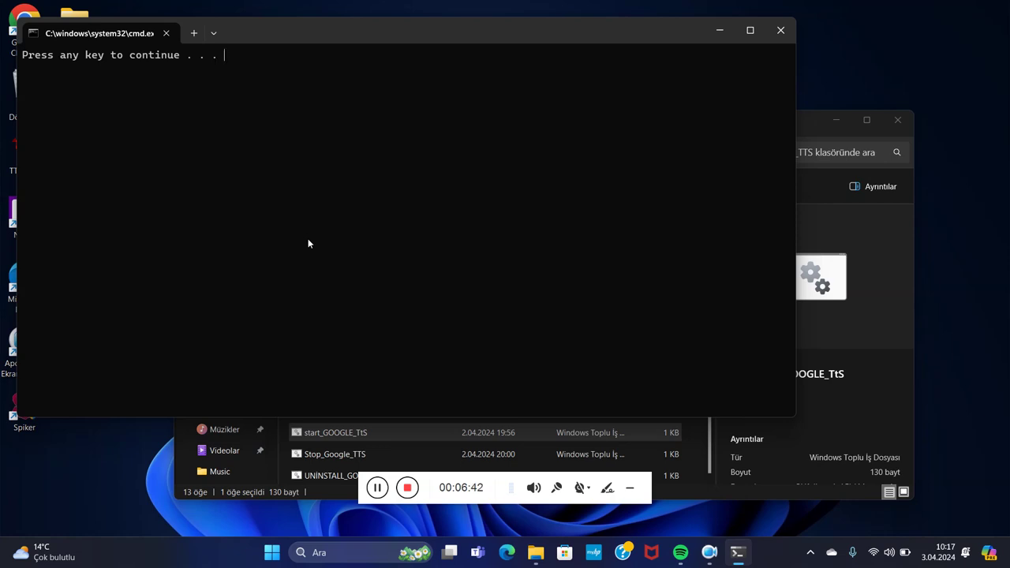
key("Return")
Close the ADB_Google_TTS folder window
left_click(308, 238)
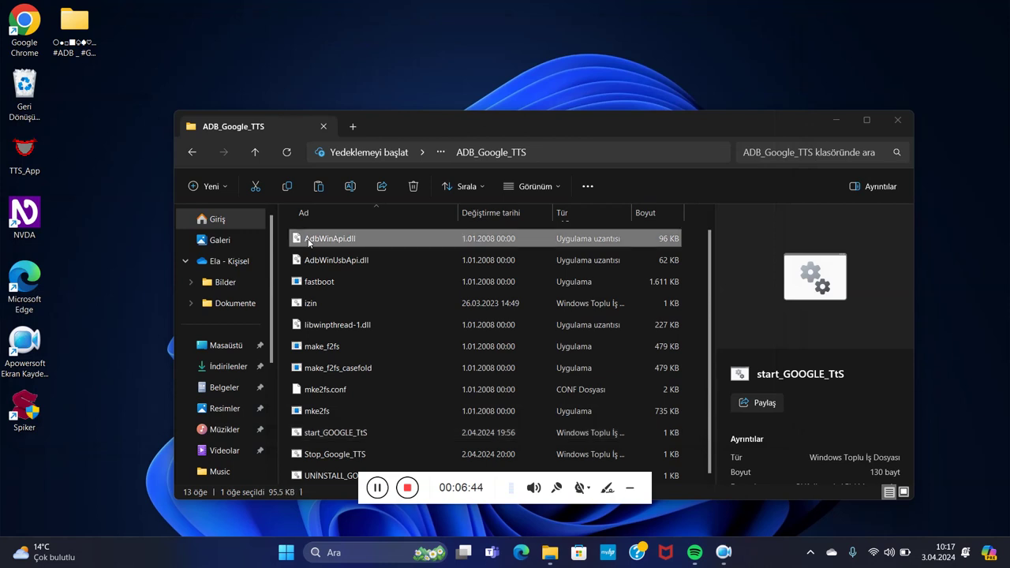
key("alt+F4")
key("Down")
key("Down")
key("Down")
key("Down")
key("Down")
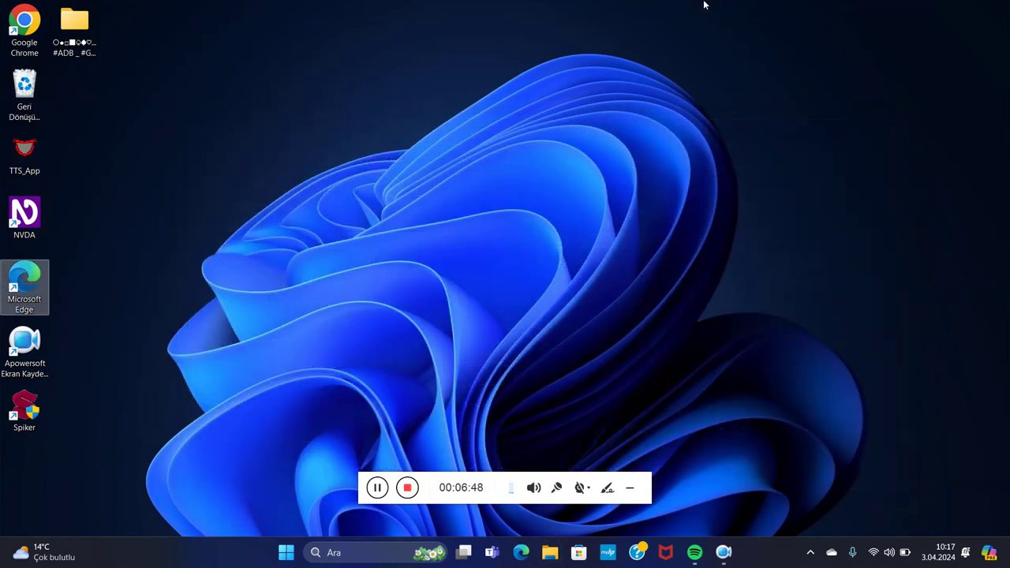
key("Down")
key("Down")
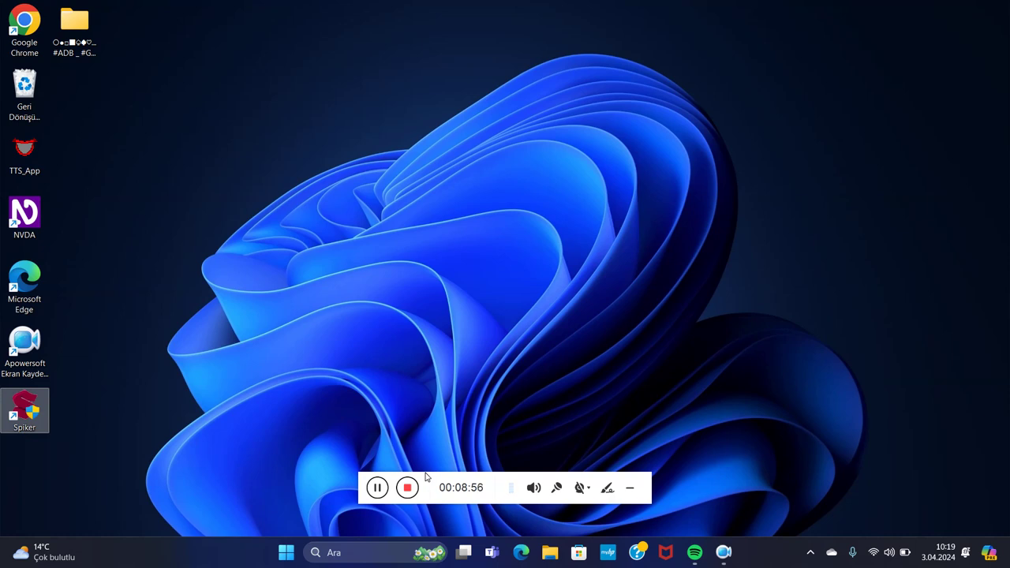
right_click(483, 517)
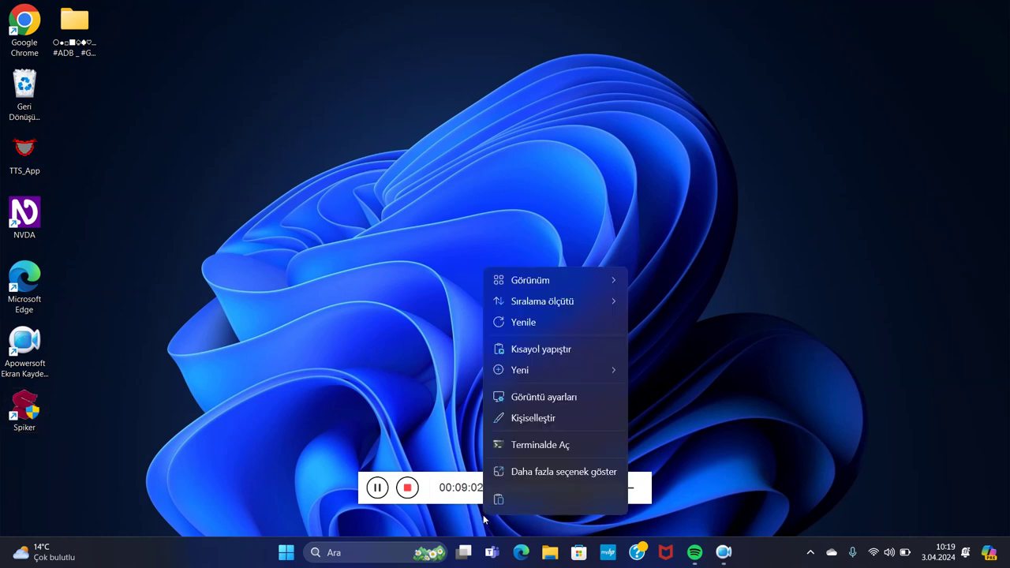
key("Escape")
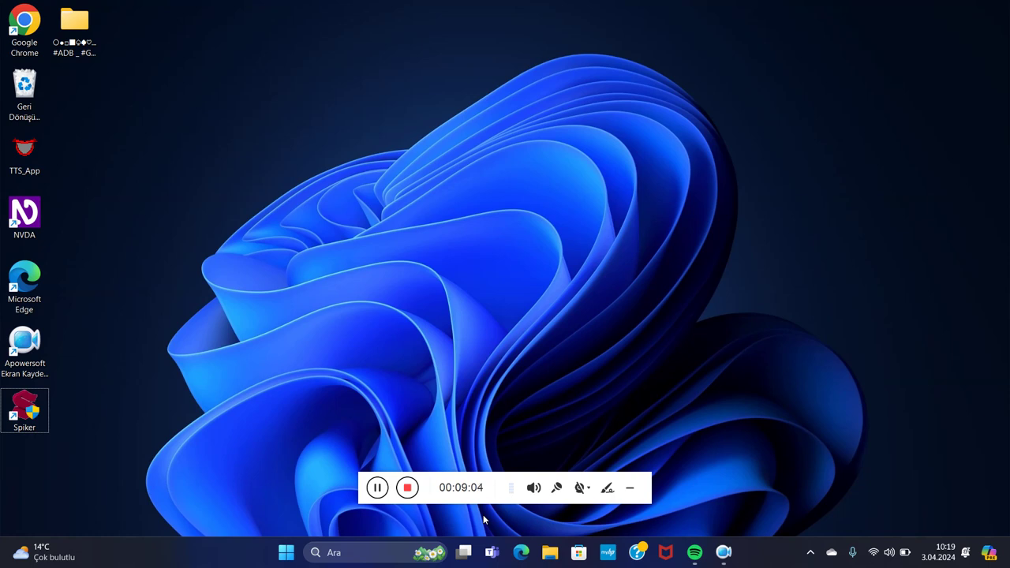